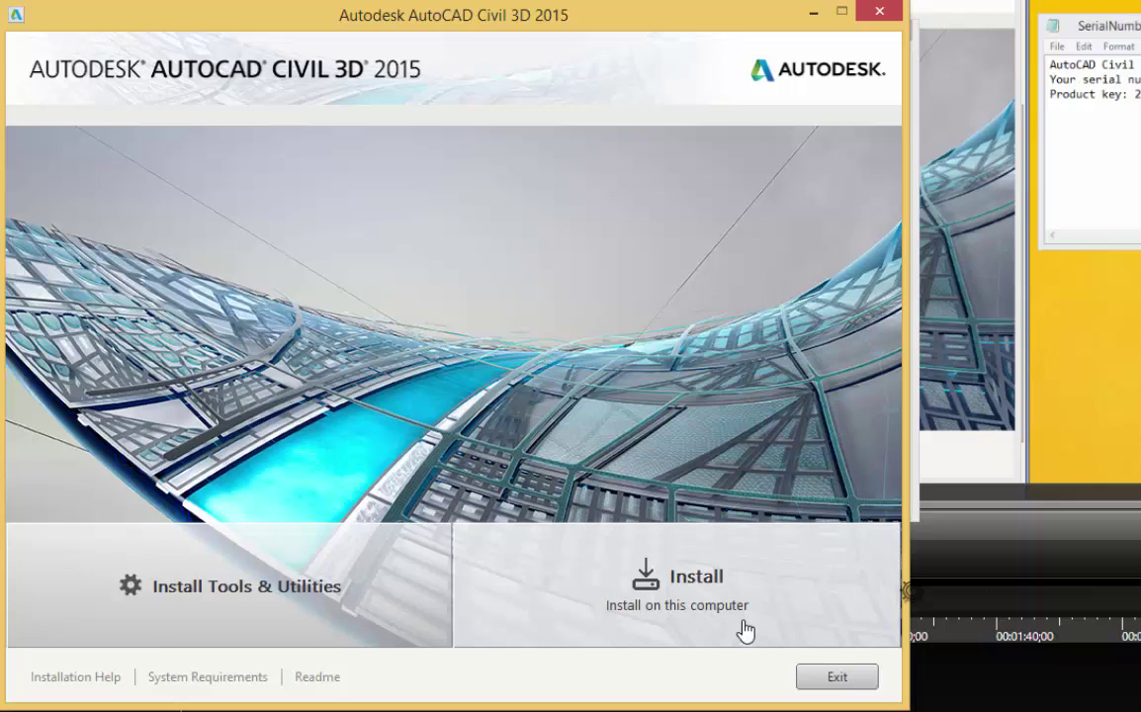
# Begin an installation on this computer and check the options of the Autodesk 360 component.
pyautogui.click(680, 593)
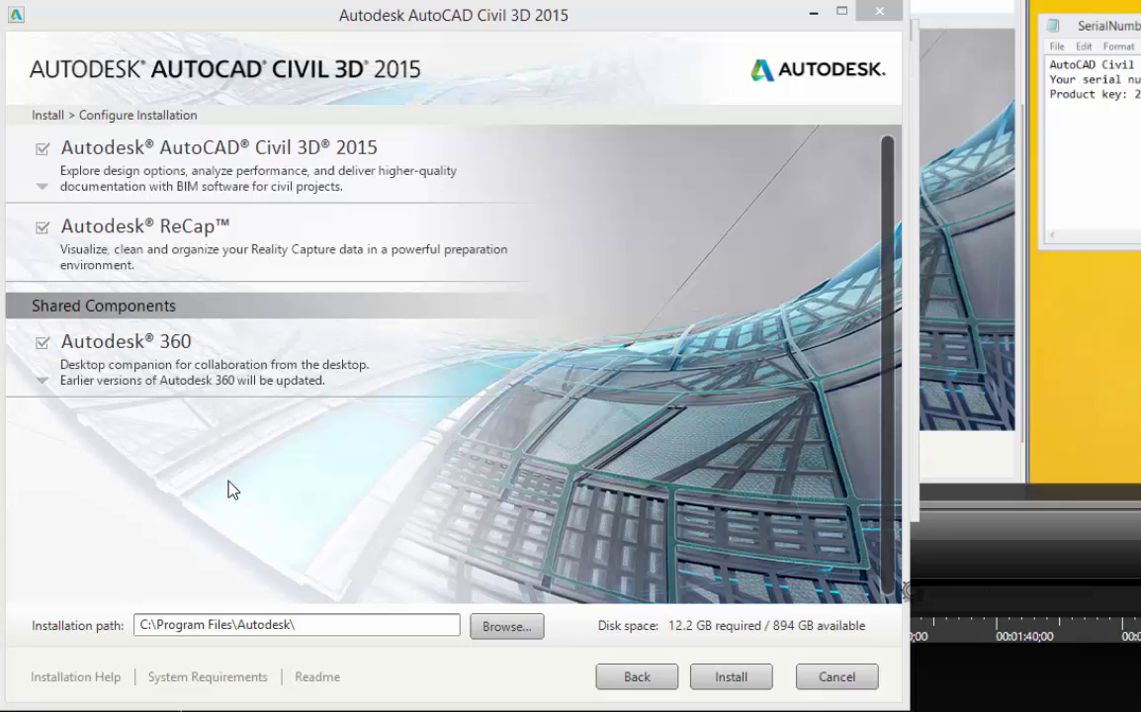
pyautogui.click(41, 382)
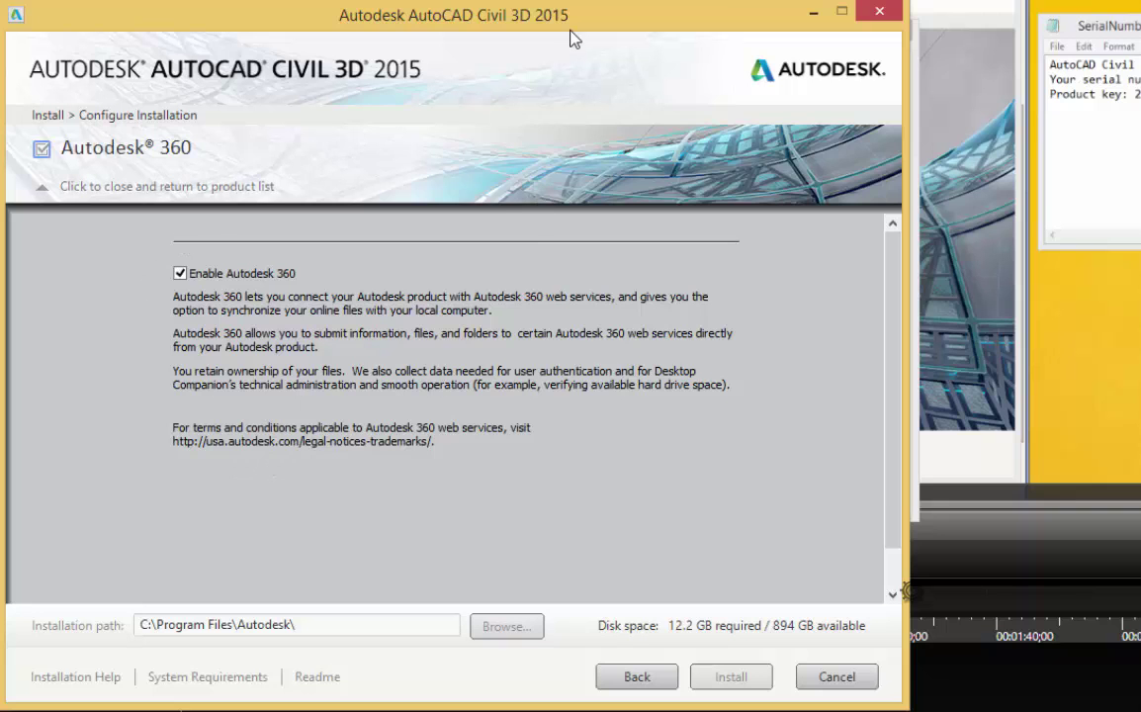
pyautogui.click(40, 191)
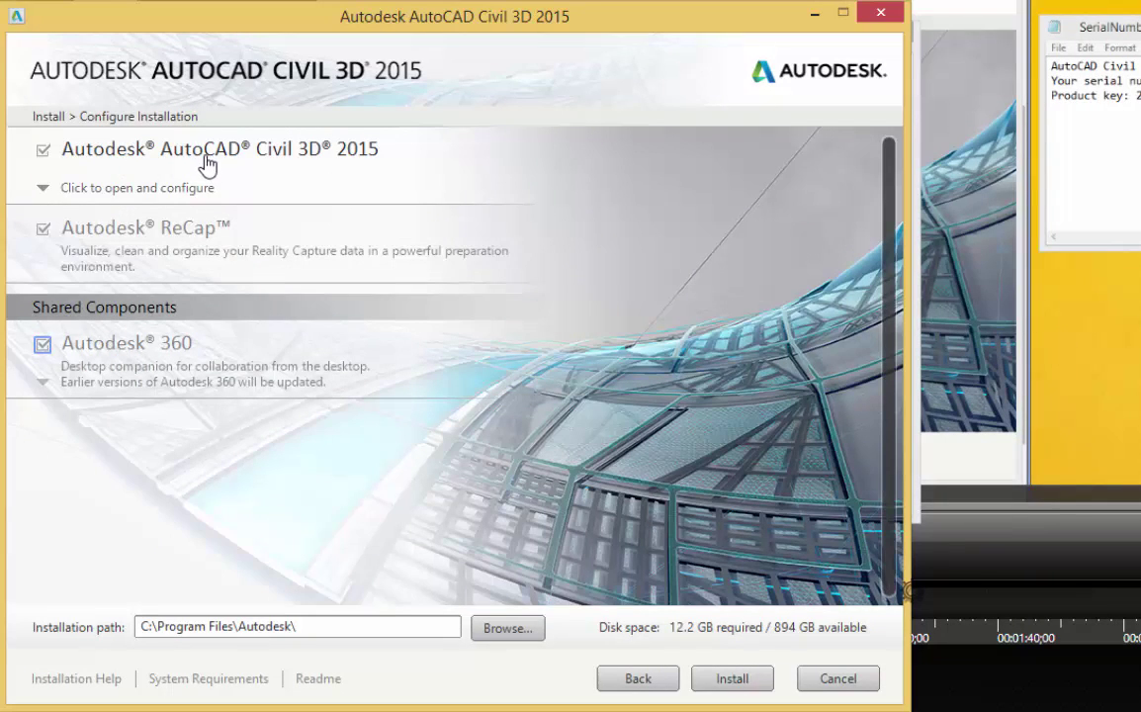
# In the AutoCAD Civil 3D 2015 configuration, choose to include service packs from a local drive or local network.
pyautogui.click(43, 190)
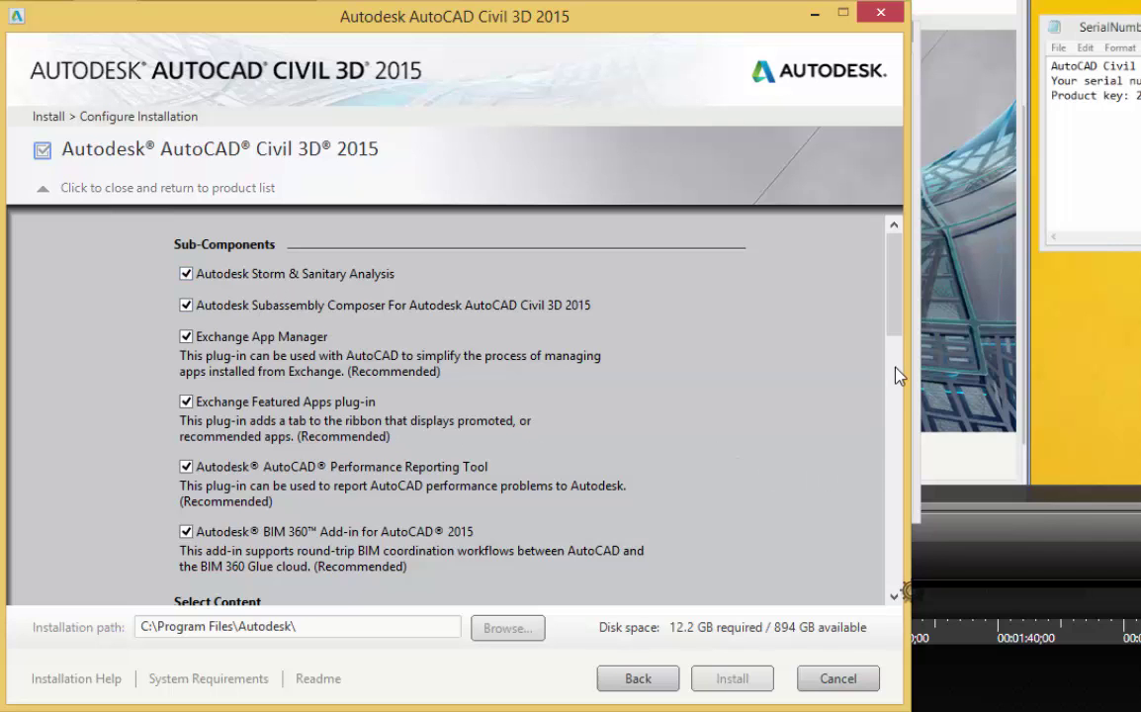
pyautogui.moveTo(896, 330); pyautogui.dragTo(901, 396)
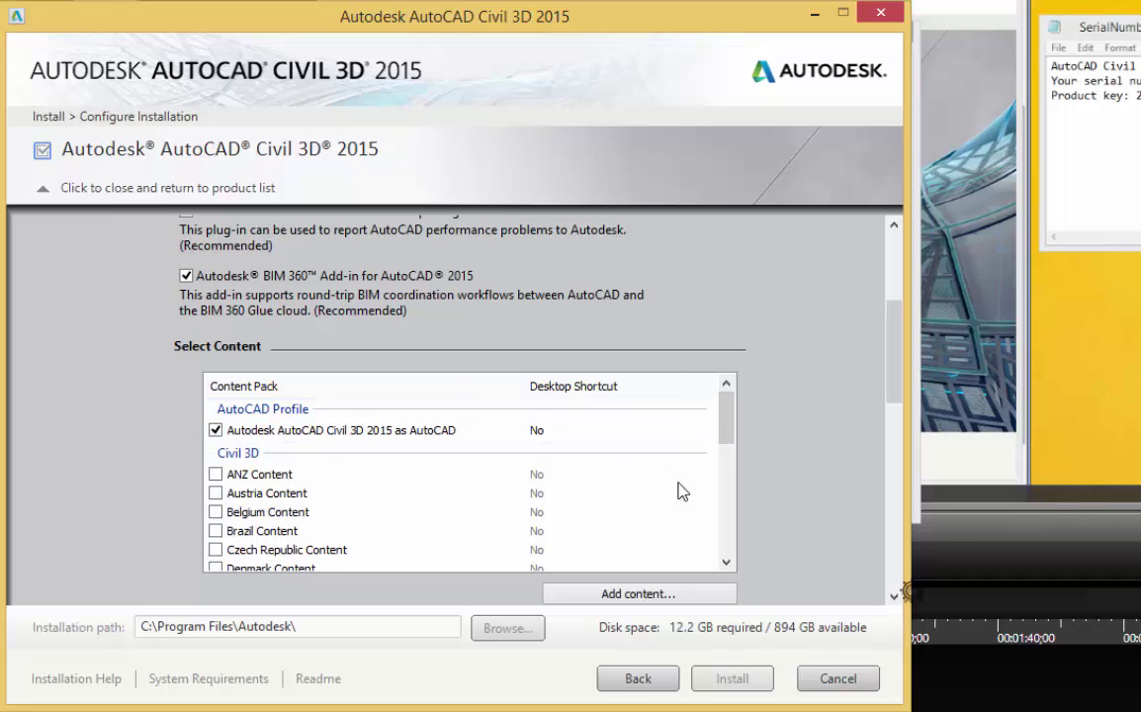
pyautogui.moveTo(726, 443); pyautogui.dragTo(736, 351)
pyautogui.moveTo(903, 383); pyautogui.dragTo(900, 556)
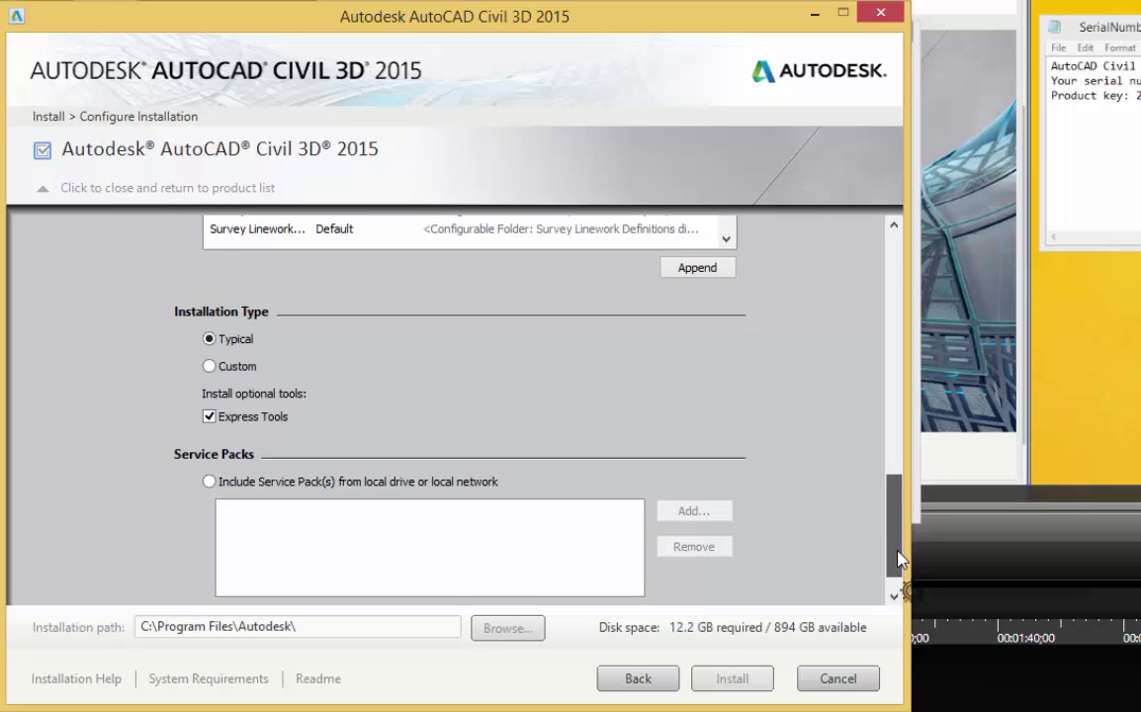
pyautogui.click(209, 481)
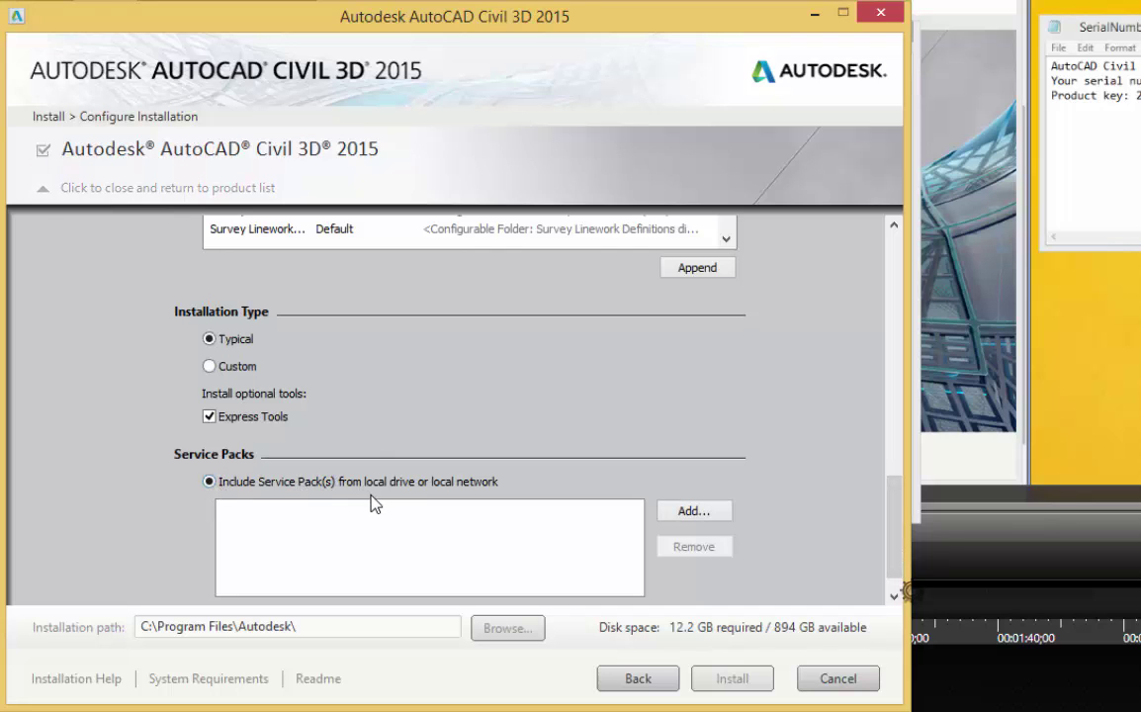
pyautogui.click(707, 520)
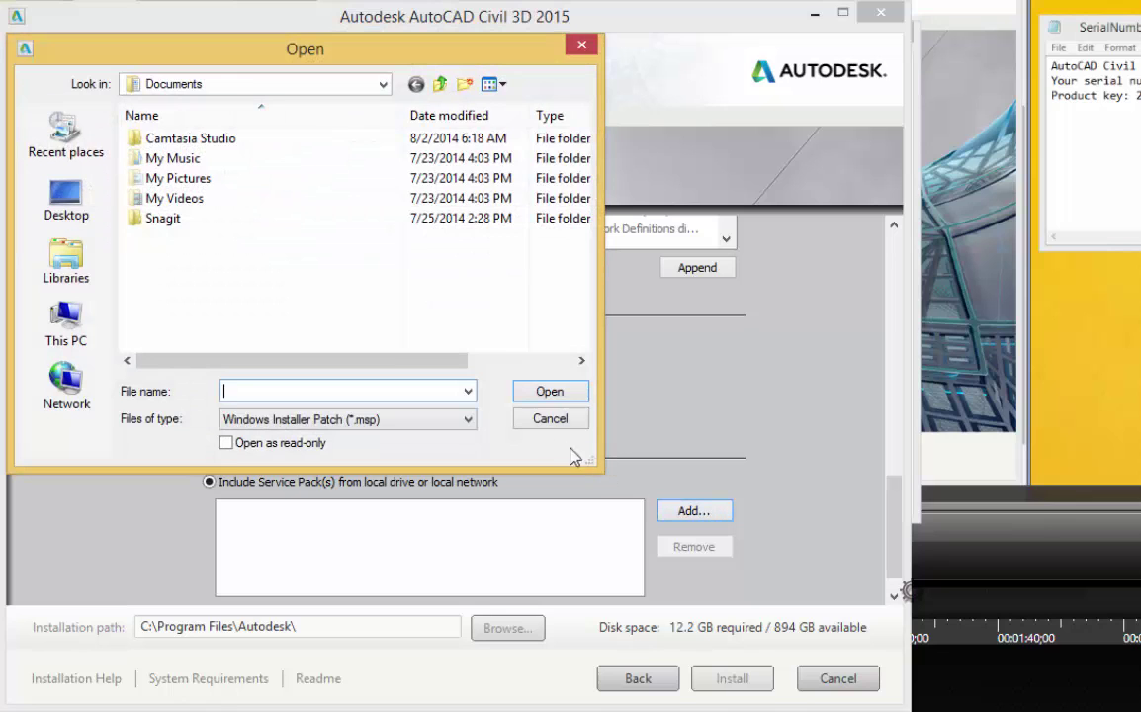
pyautogui.click(544, 420)
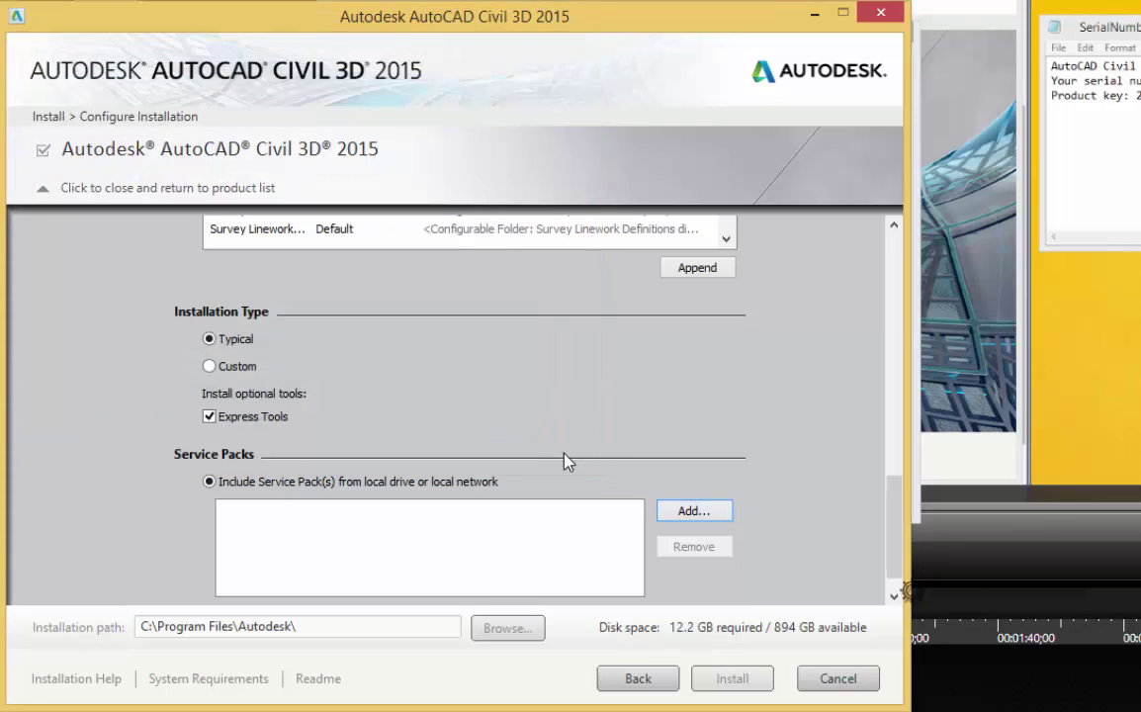
pyautogui.click(213, 487)
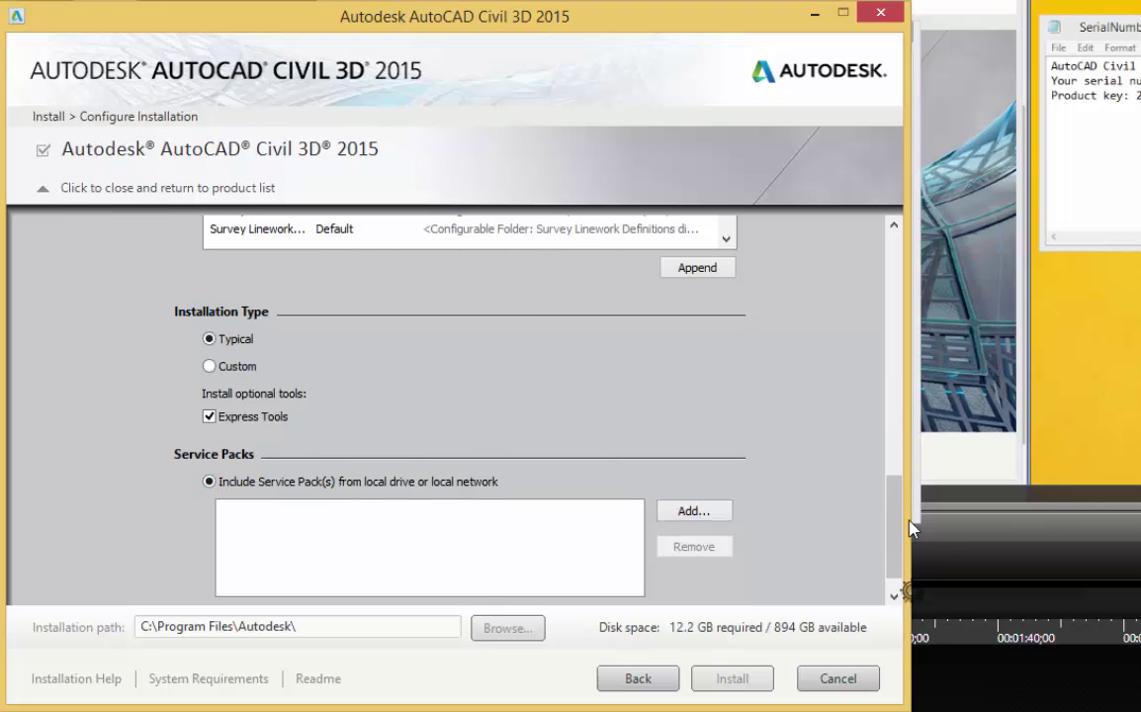
pyautogui.moveTo(899, 531); pyautogui.dragTo(898, 556)
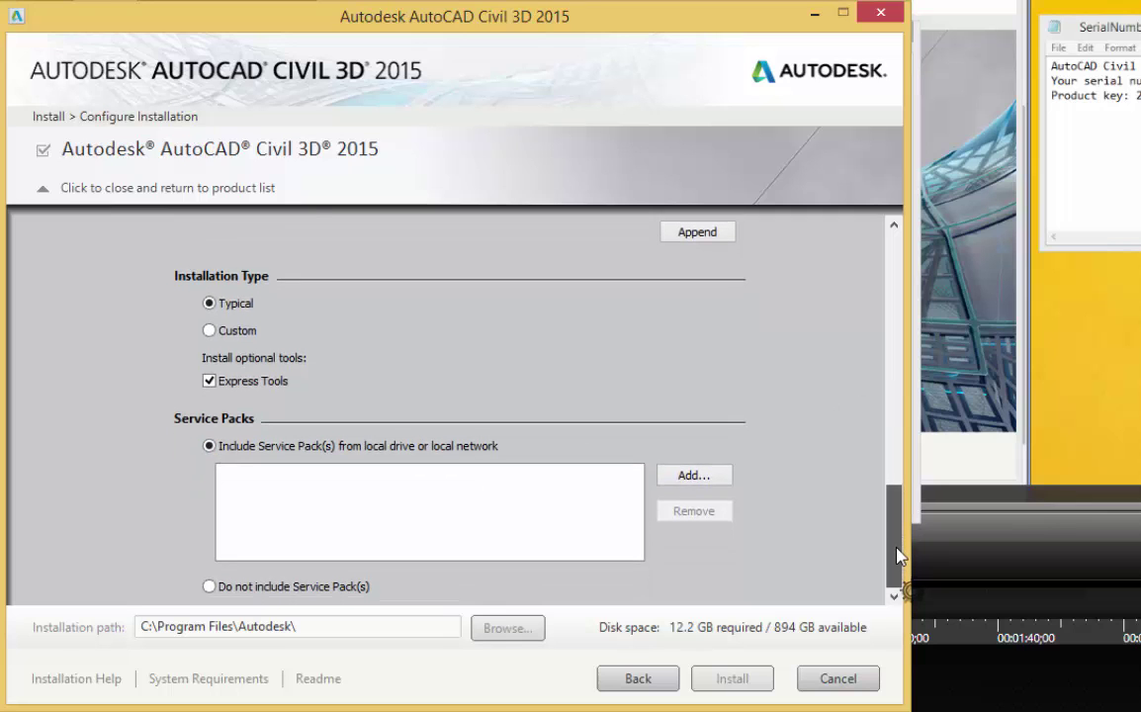
# Switch the installation type to Custom and include the Visual LISP Tutorials and all Samples among the features.
pyautogui.scroll(5, 898, 552)
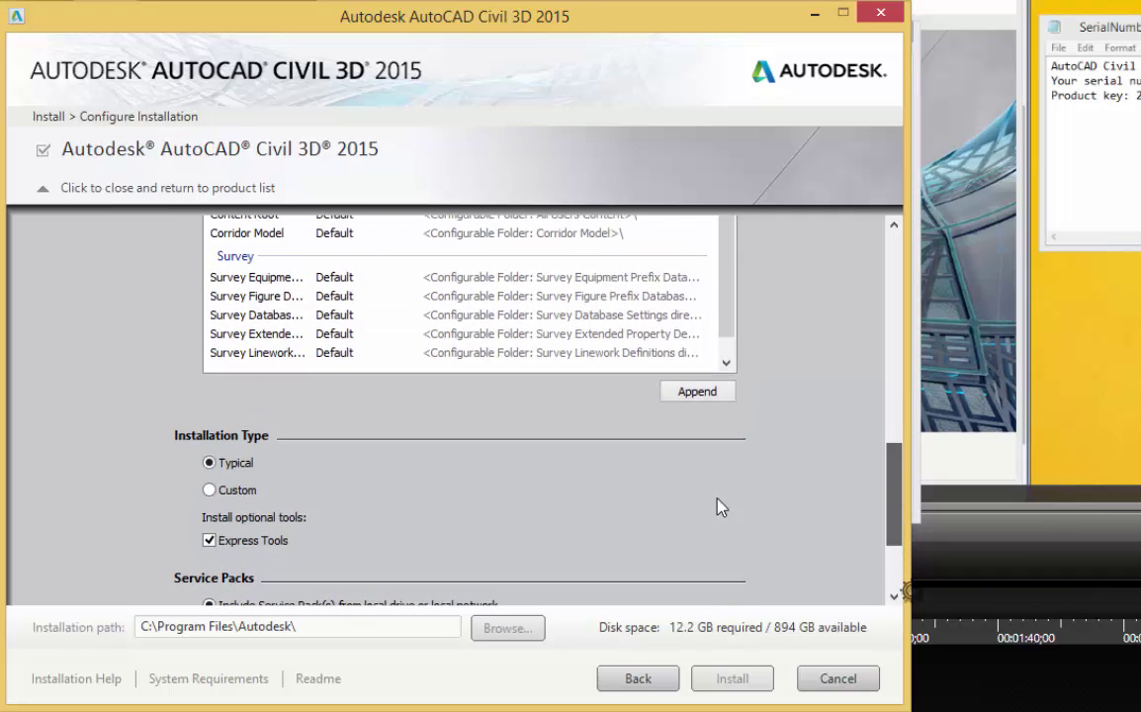
pyautogui.click(209, 490)
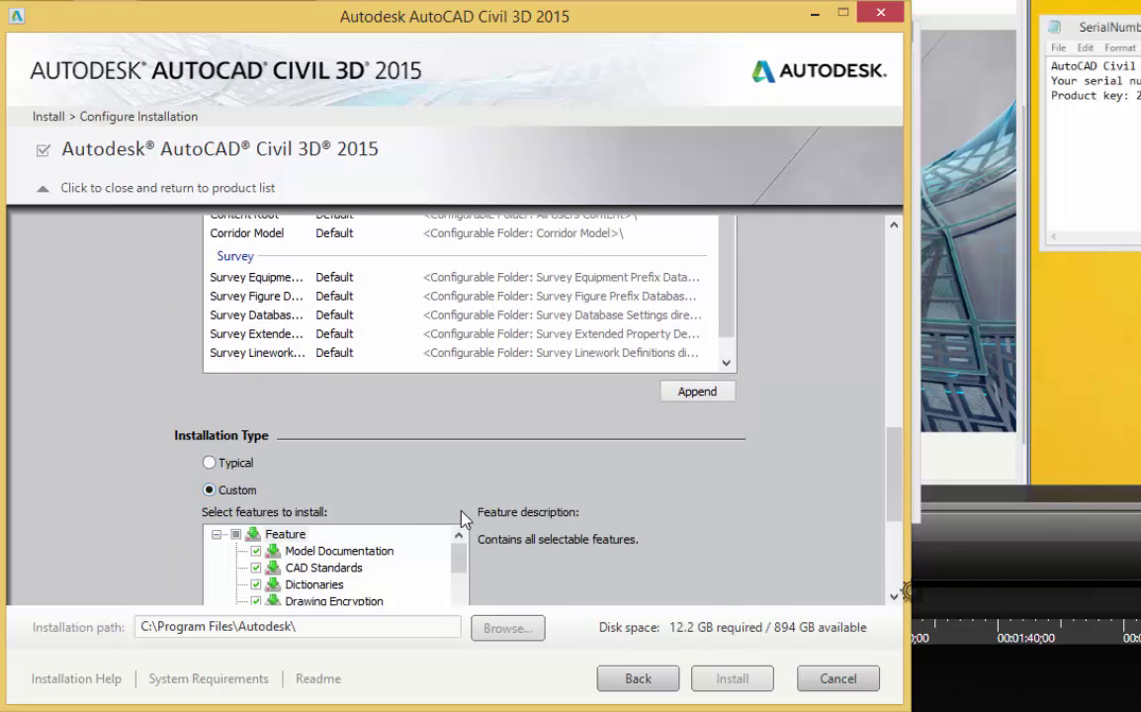
pyautogui.moveTo(894, 459); pyautogui.dragTo(894, 501)
pyautogui.moveTo(459, 425); pyautogui.dragTo(461, 481)
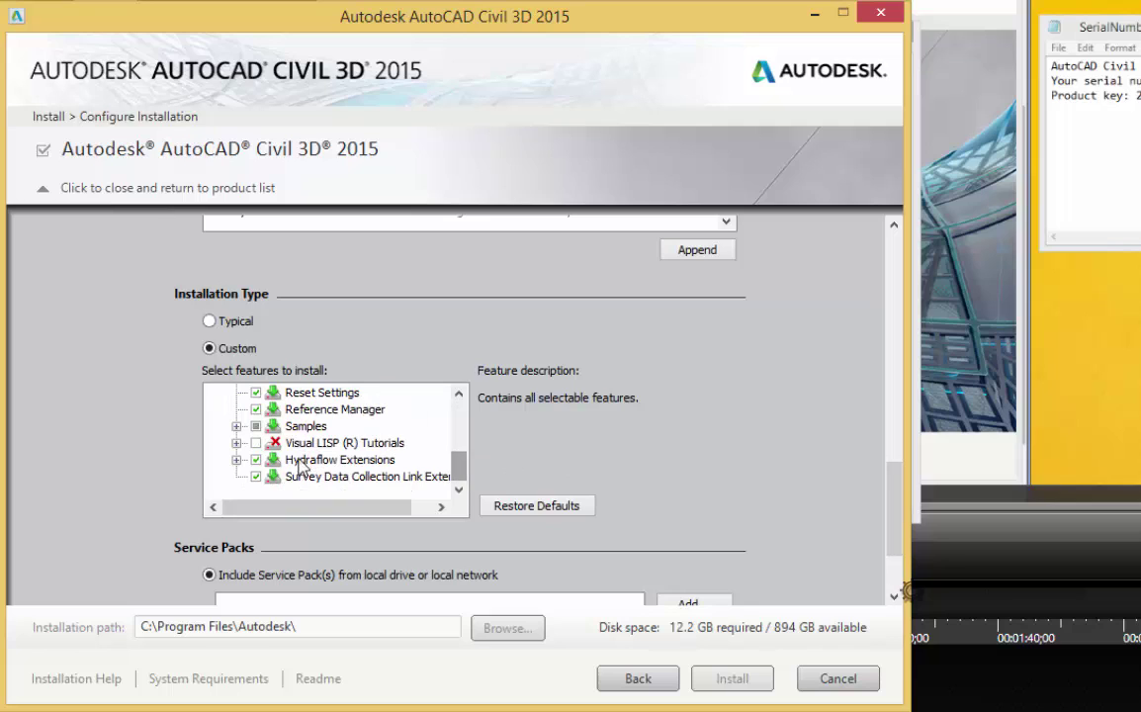
pyautogui.click(258, 443)
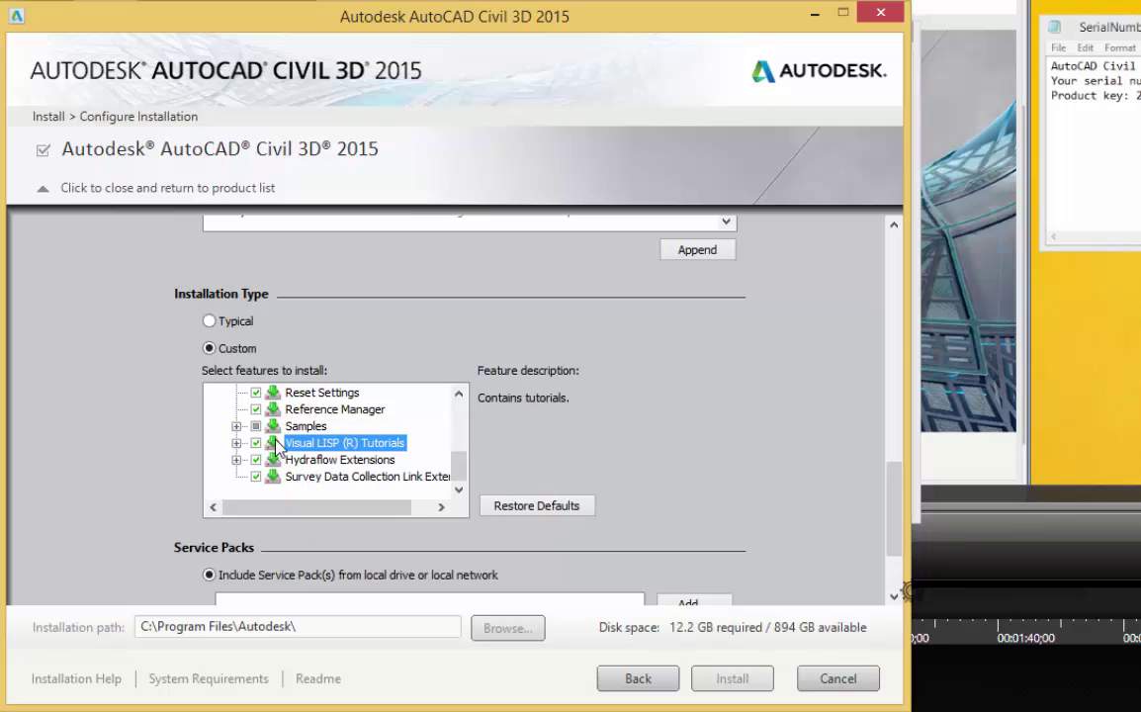
pyautogui.click(256, 426)
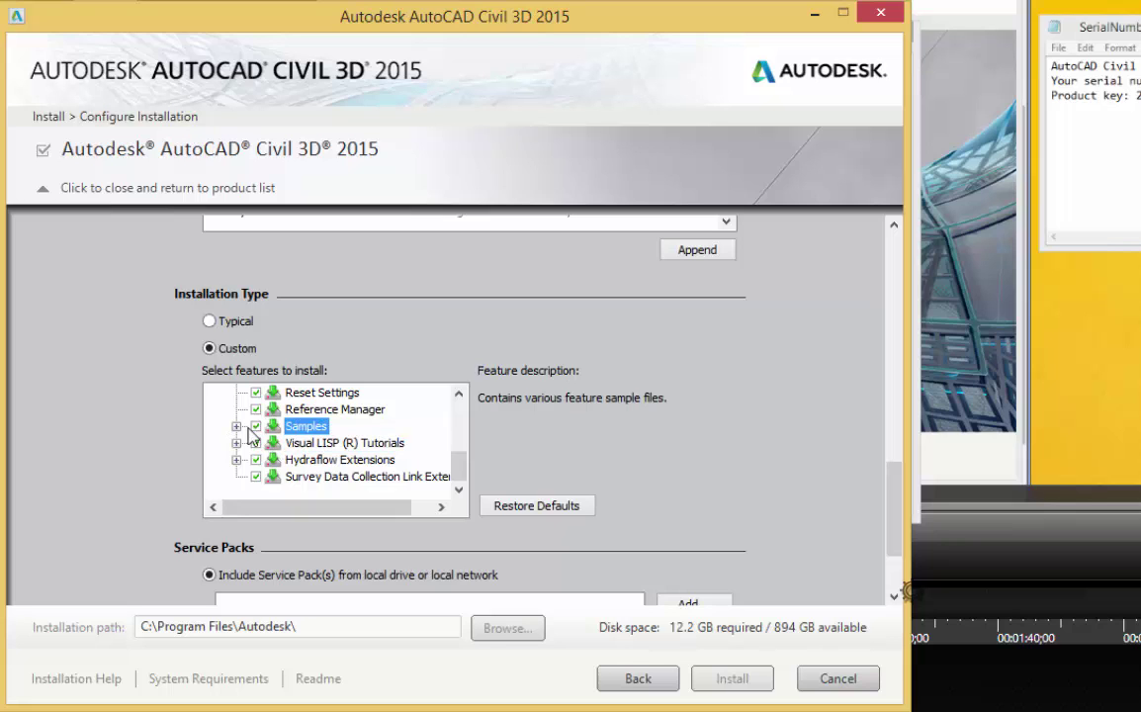
pyautogui.click(235, 426)
pyautogui.click(236, 426)
# Select the entire Feature tree for installation and check the sub-features of Hydraflow Extensions.
pyautogui.scroll(1, 882, 527)
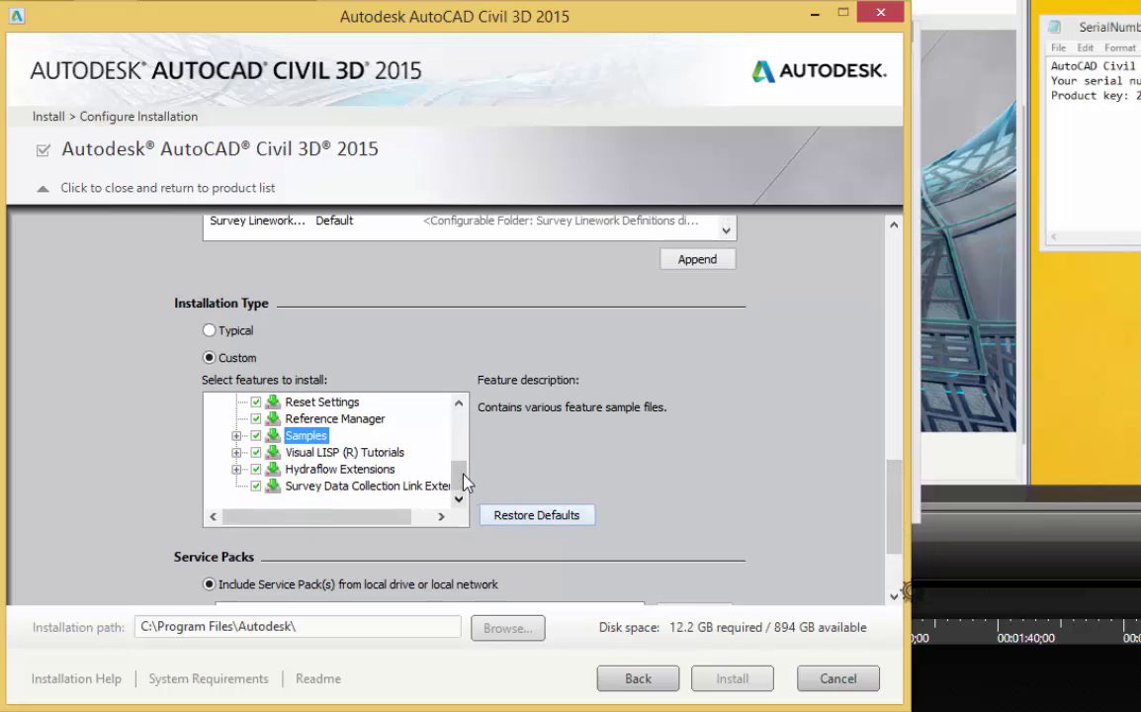
pyautogui.scroll(1, 464, 464)
pyautogui.moveTo(466, 467); pyautogui.dragTo(464, 424)
pyautogui.click(235, 401)
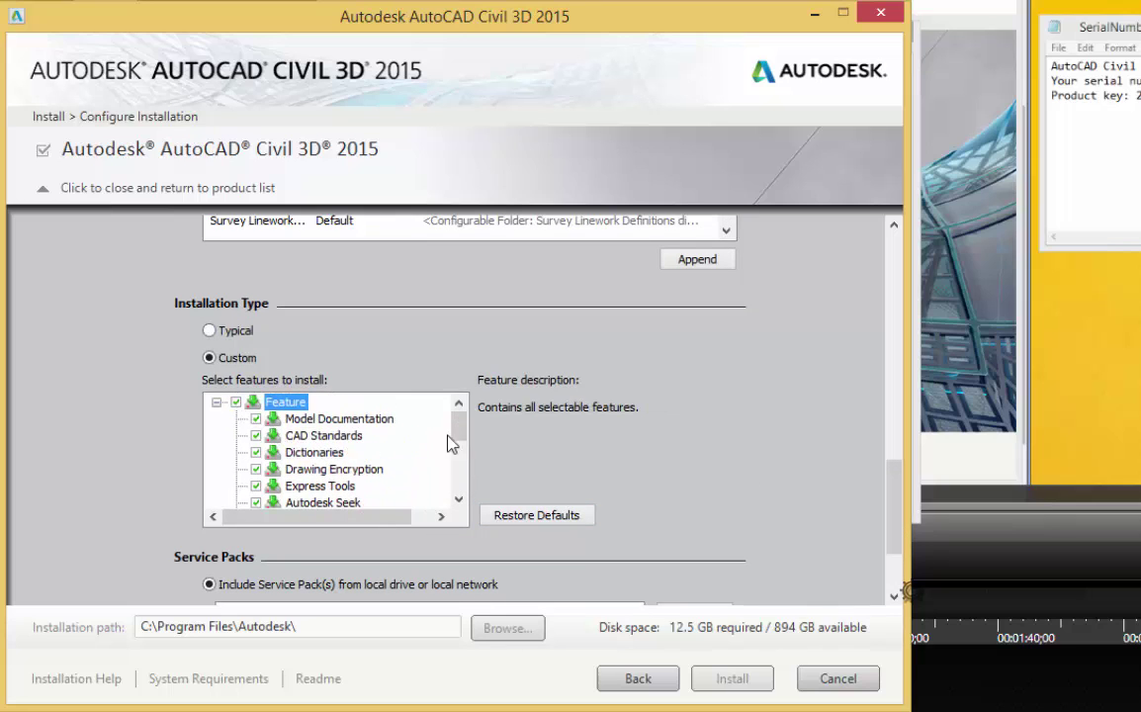
pyautogui.moveTo(465, 435); pyautogui.dragTo(465, 478)
pyautogui.click(236, 468)
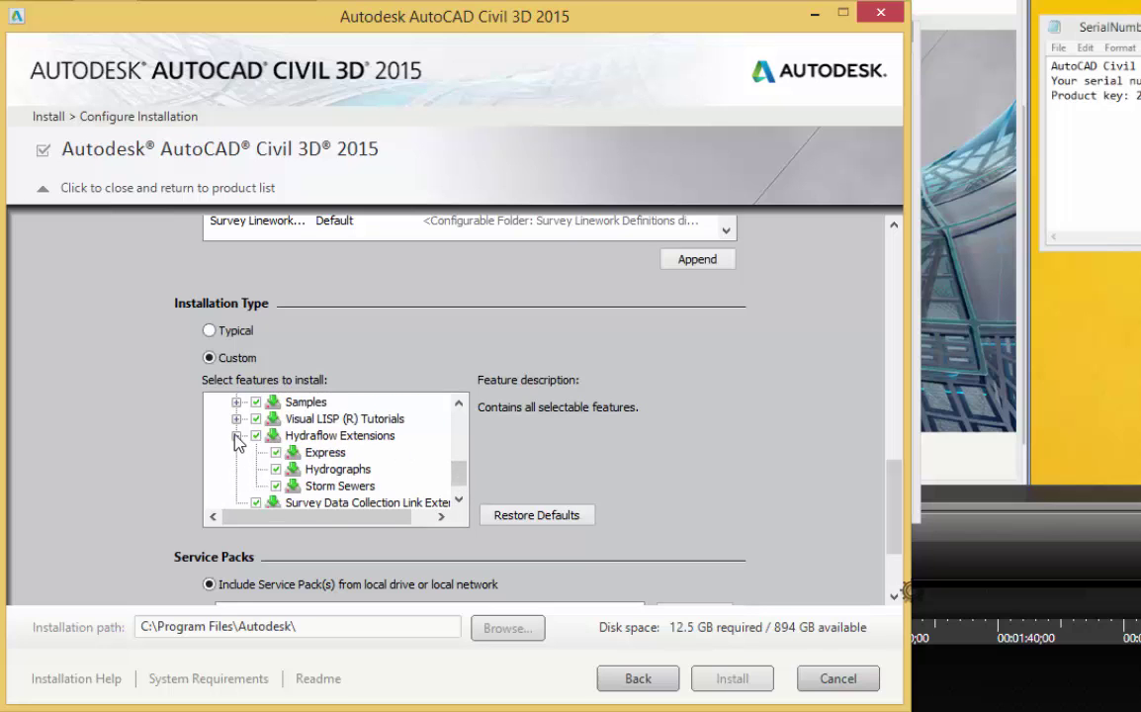
pyautogui.click(236, 435)
pyautogui.moveTo(458, 466); pyautogui.dragTo(457, 418)
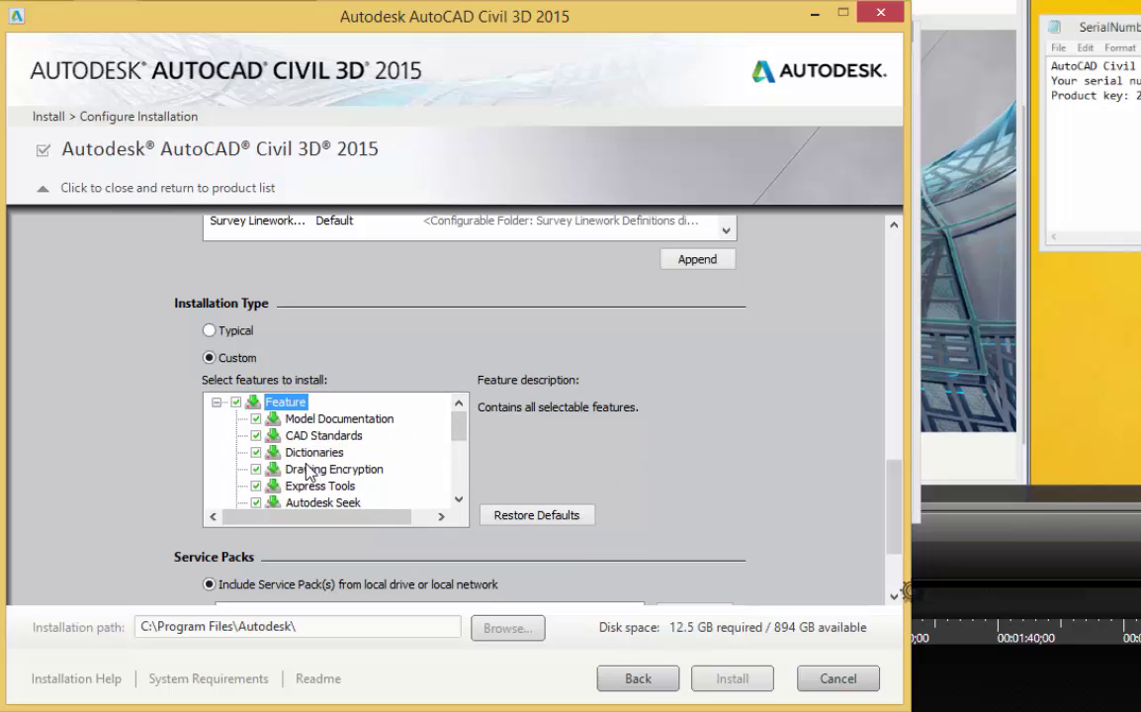
# Close the Civil 3D configuration to return to the product list and start installing the selected products.
pyautogui.moveTo(895, 509); pyautogui.dragTo(895, 542)
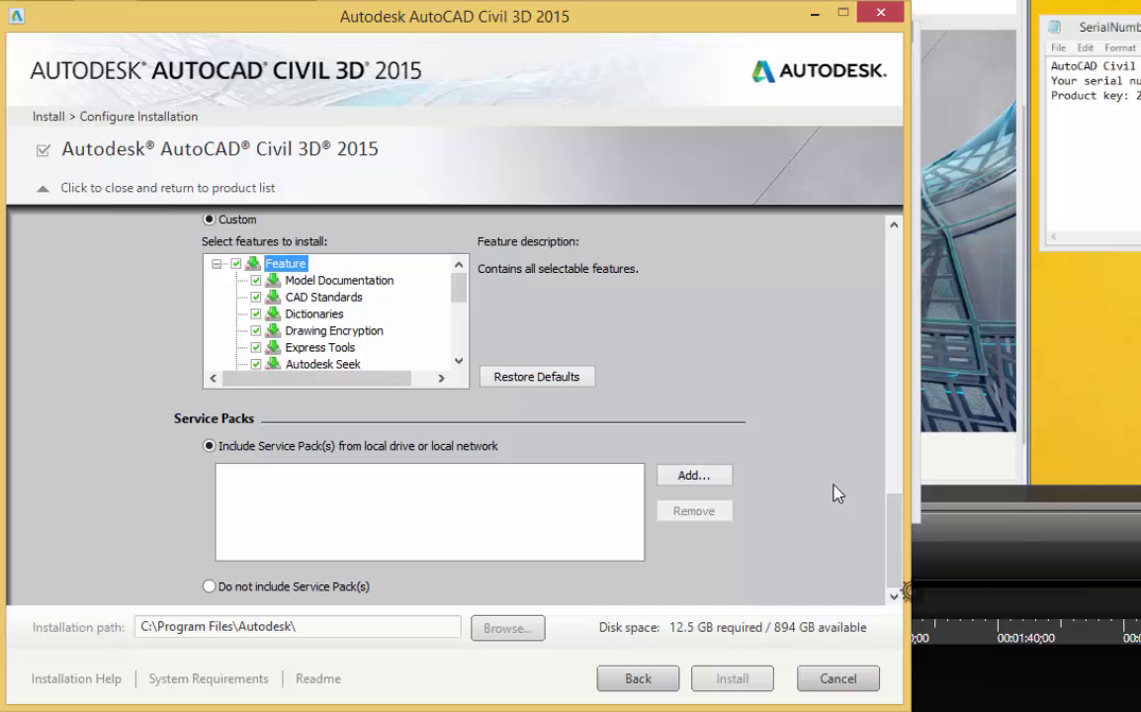
pyautogui.click(1013, 593)
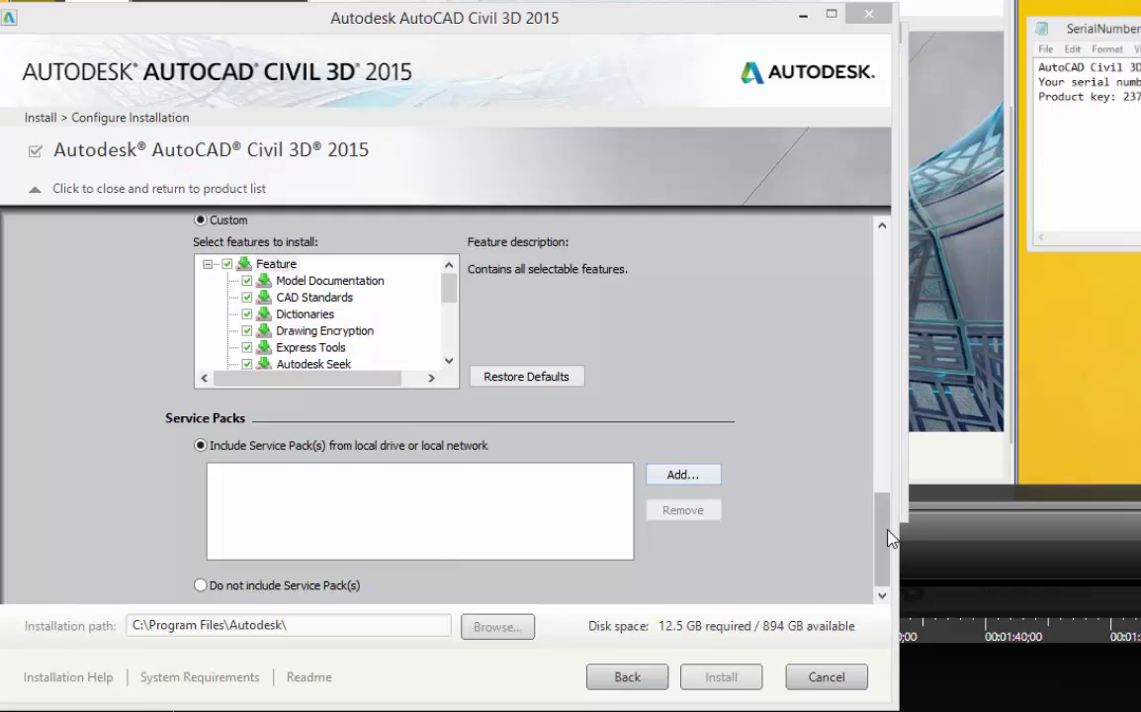
pyautogui.moveTo(885, 524); pyautogui.dragTo(796, 525)
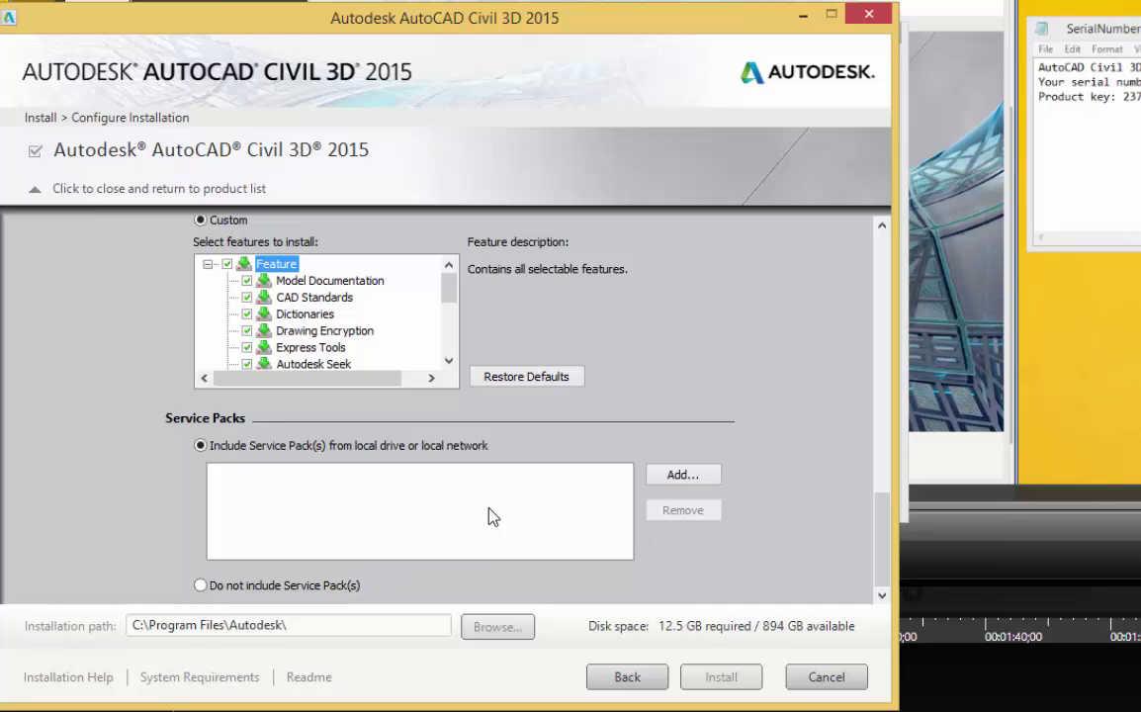
pyautogui.moveTo(881, 561)
pyautogui.mouseDown()
pyautogui.moveTo(881, 517)
pyautogui.moveTo(881, 584)
pyautogui.mouseUp()
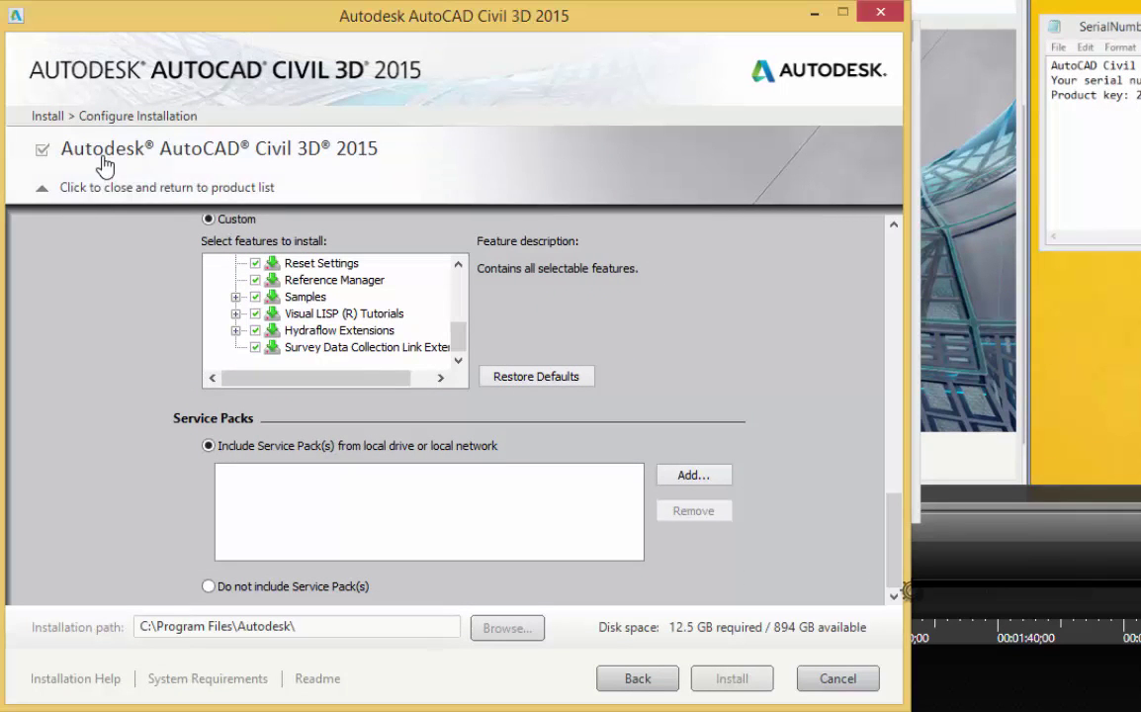
pyautogui.click(43, 193)
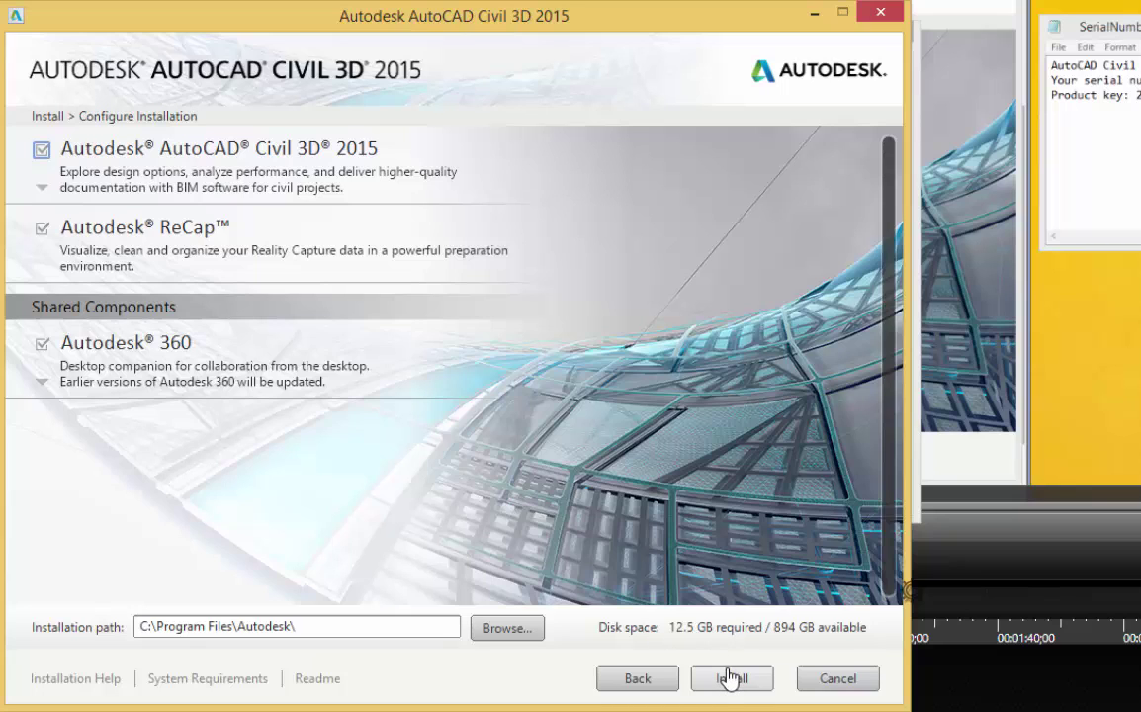
pyautogui.click(729, 678)
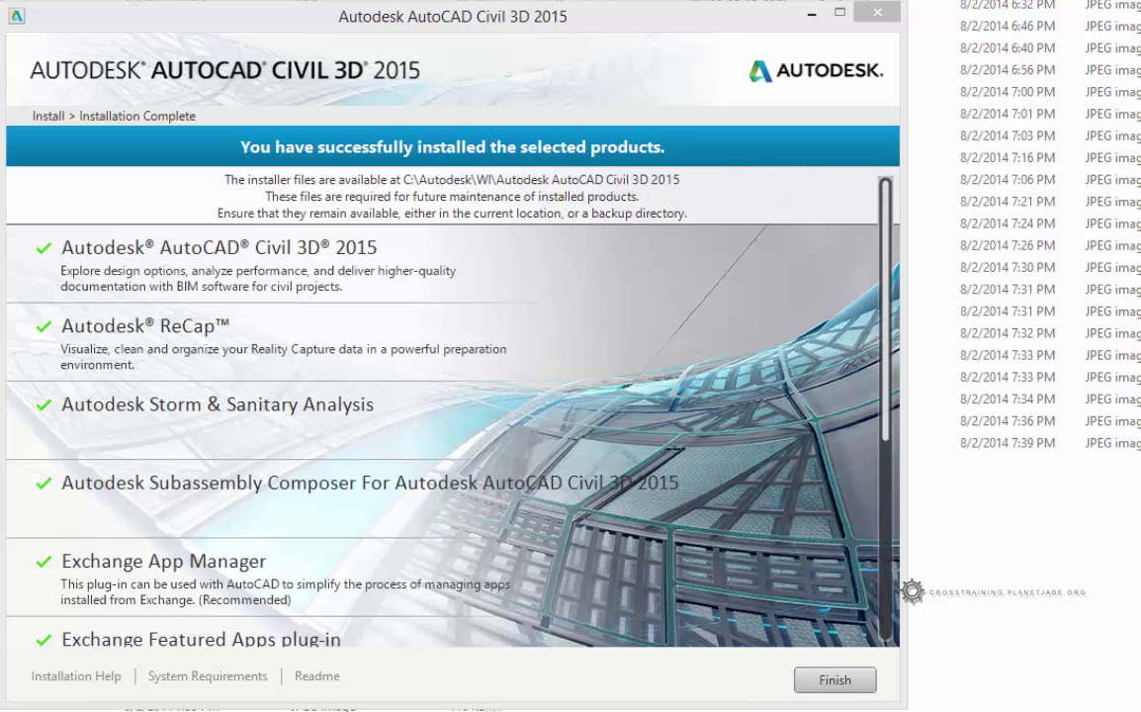
# Review the list of installed products and finish the setup.
pyautogui.click(886, 410)
pyautogui.moveTo(886, 409); pyautogui.dragTo(885, 378)
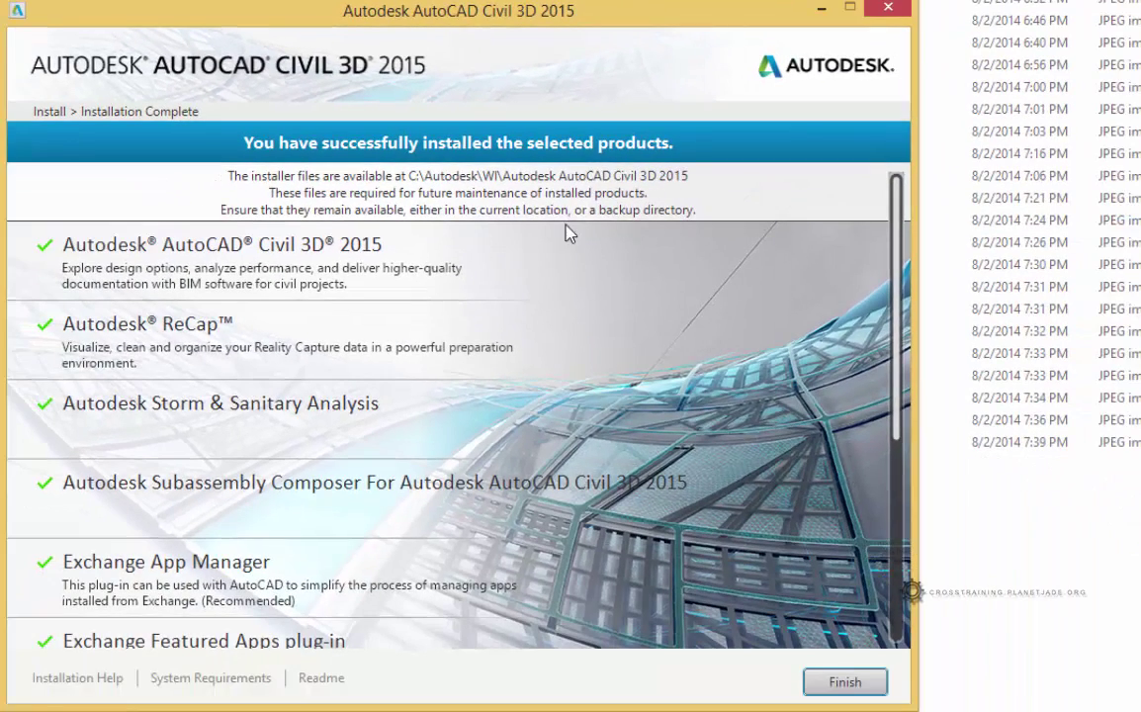
pyautogui.click(842, 684)
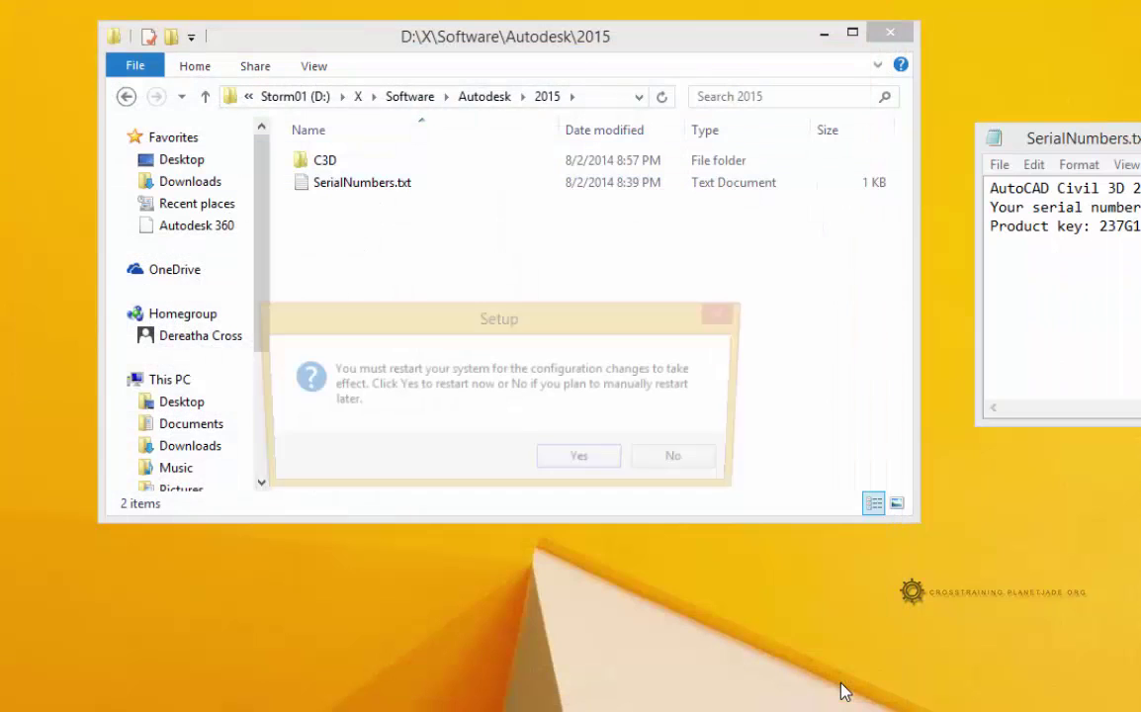